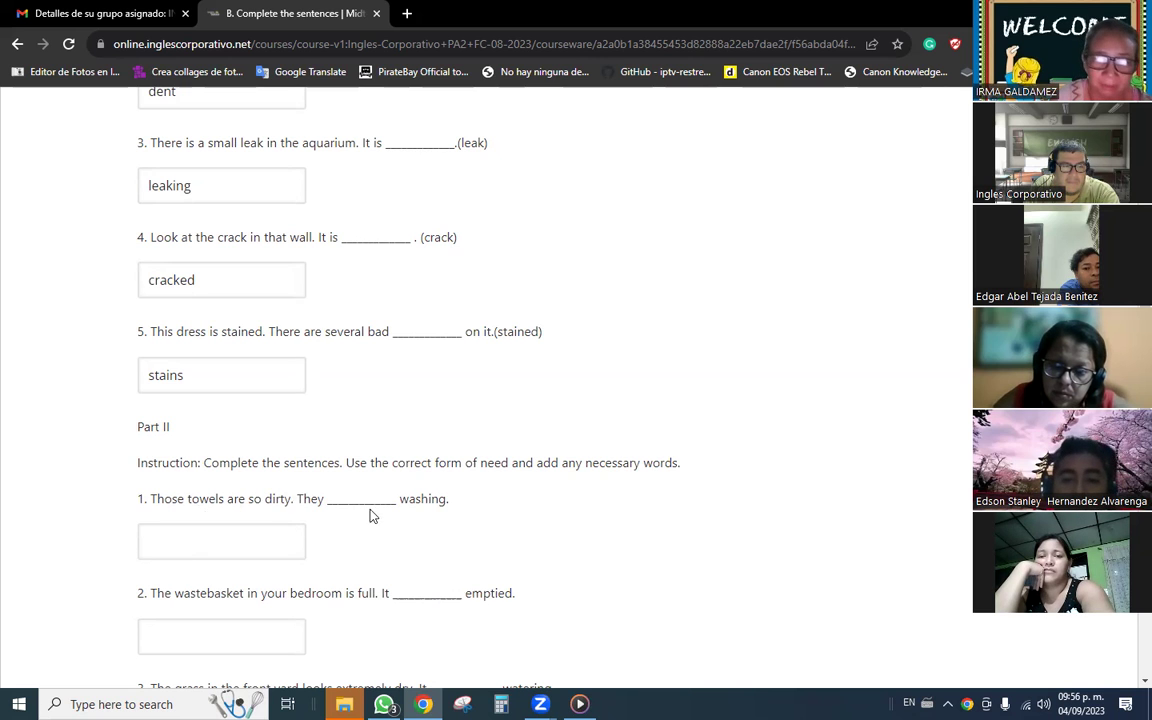
# Fill the first two Part II blanks: "need" for the dirty towels sentence and "needs to be" for the full wastebasket sentence
pyautogui.scroll(-3, 370, 516)
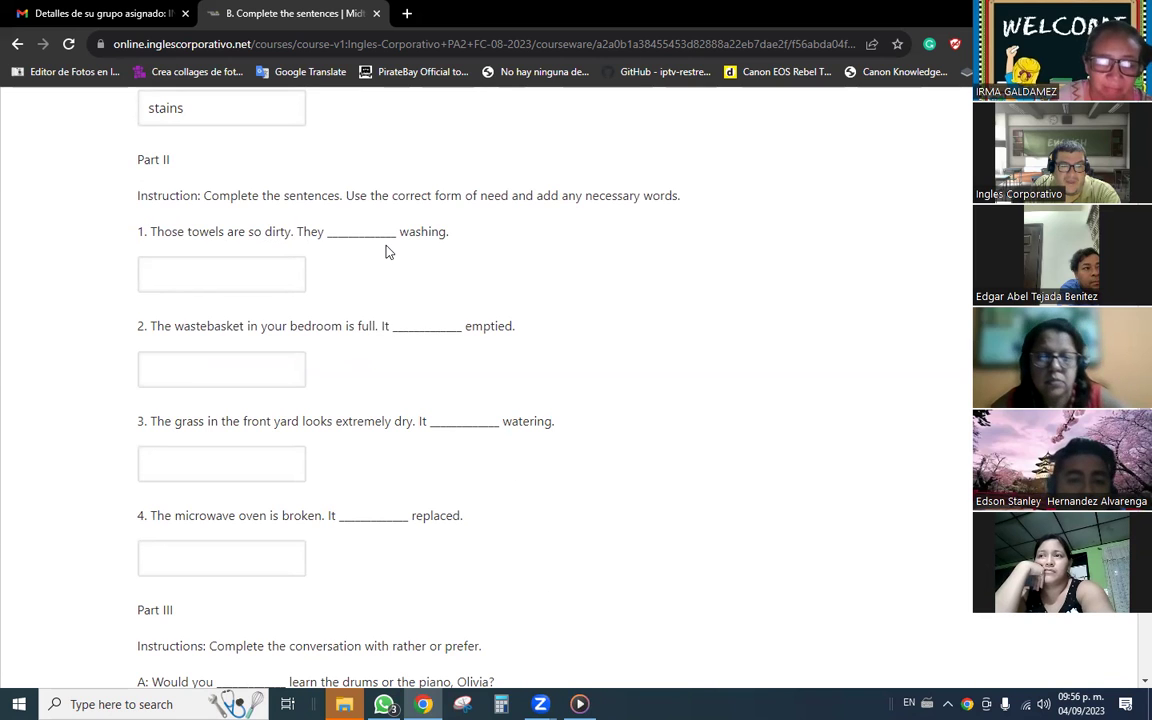
pyautogui.click(256, 281)
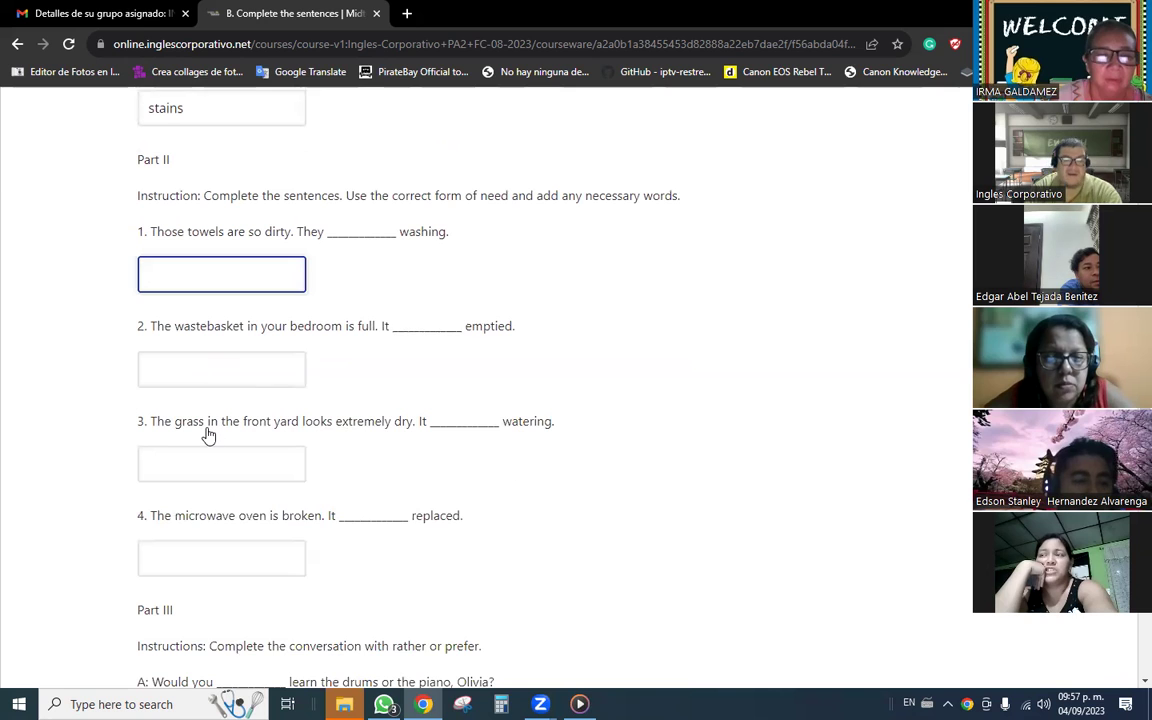
pyautogui.write('need')
pyautogui.press('Tab')
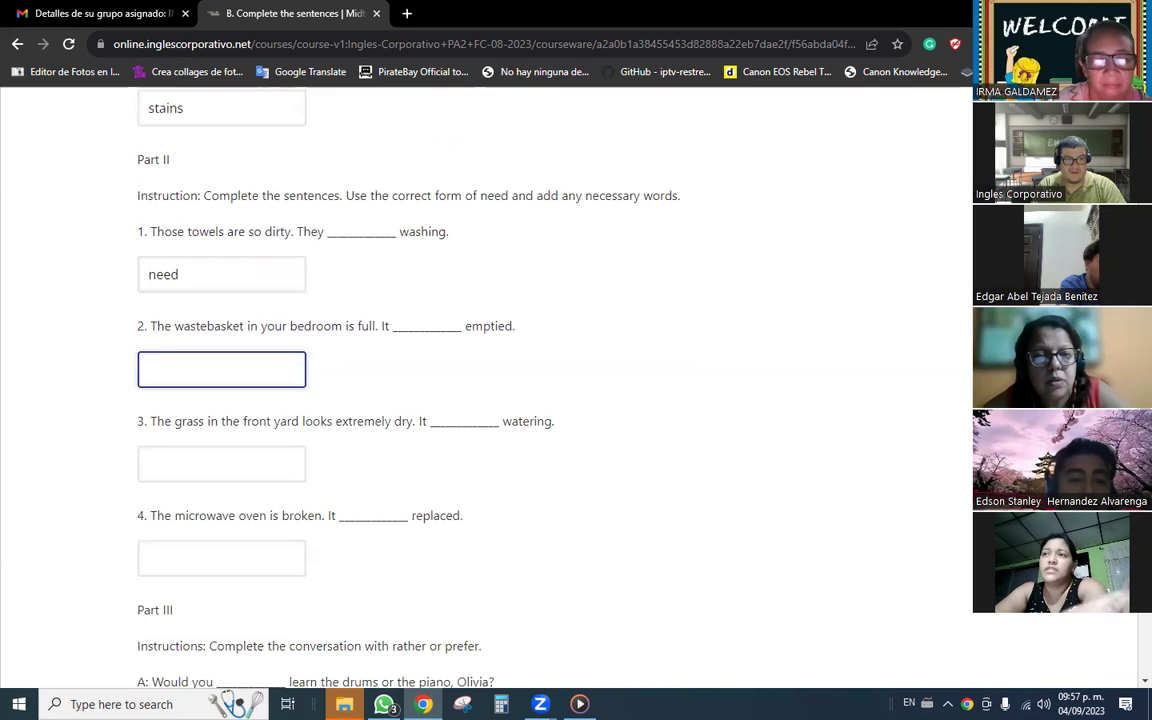
pyautogui.write('nee')
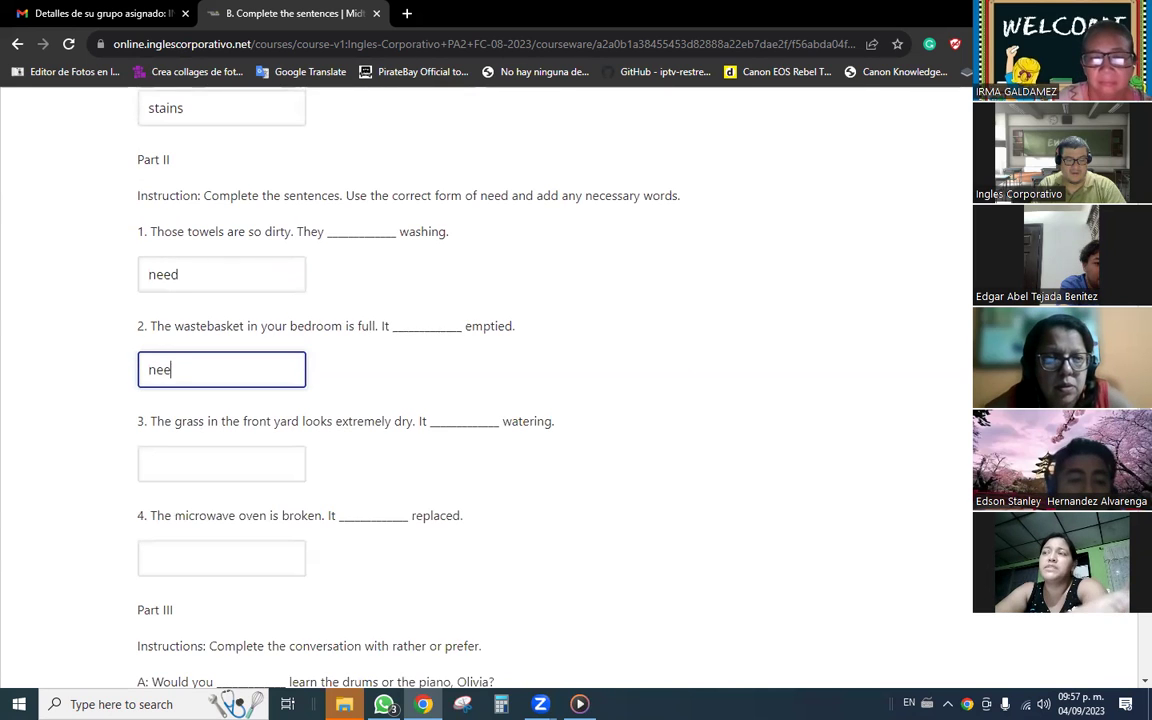
pyautogui.write('ds to be')
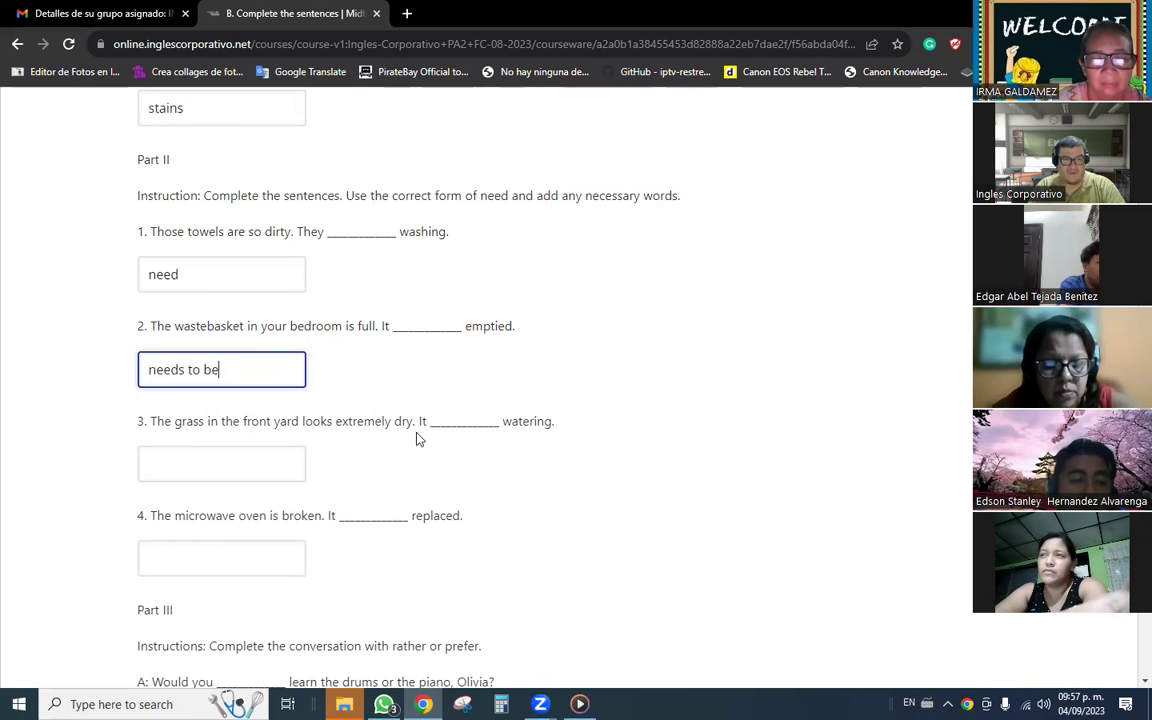
# Enter "needs" as the answer to Part II sentence 3 about the dry grass in the front yard
pyautogui.click(190, 441)
pyautogui.click(208, 460)
pyautogui.write('needs')
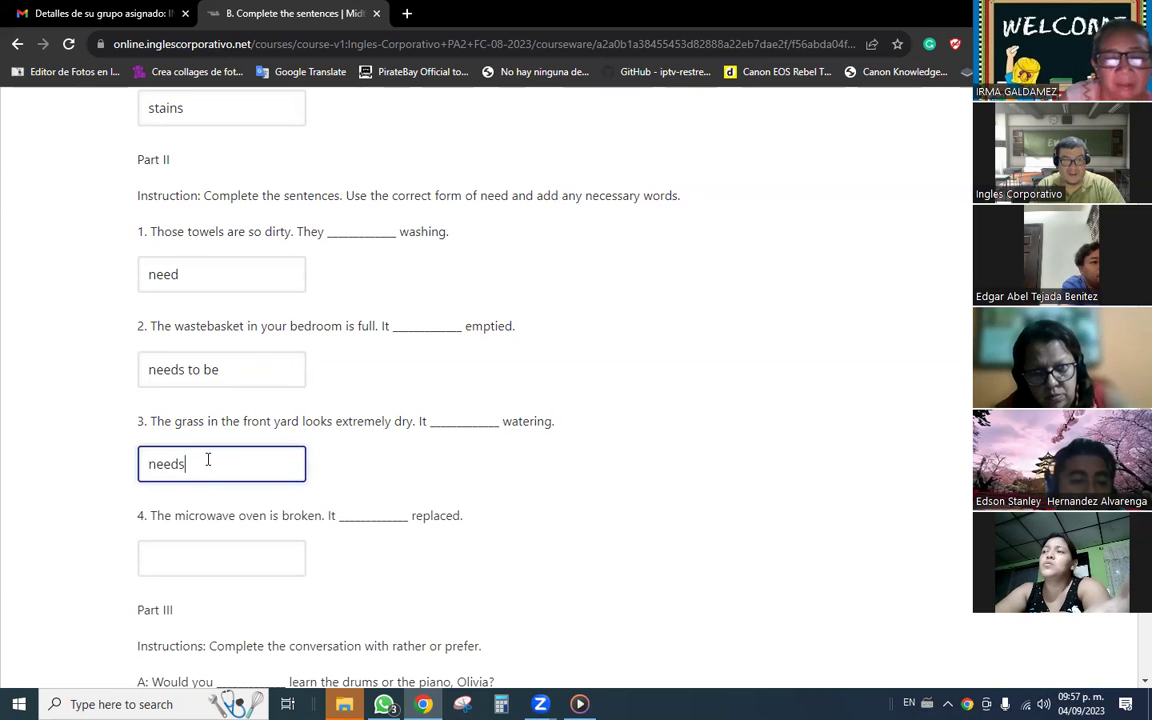
# Enter "needs to be" in lowercase as the answer to Part II sentence 4 about the broken microwave oven
pyautogui.click(240, 567)
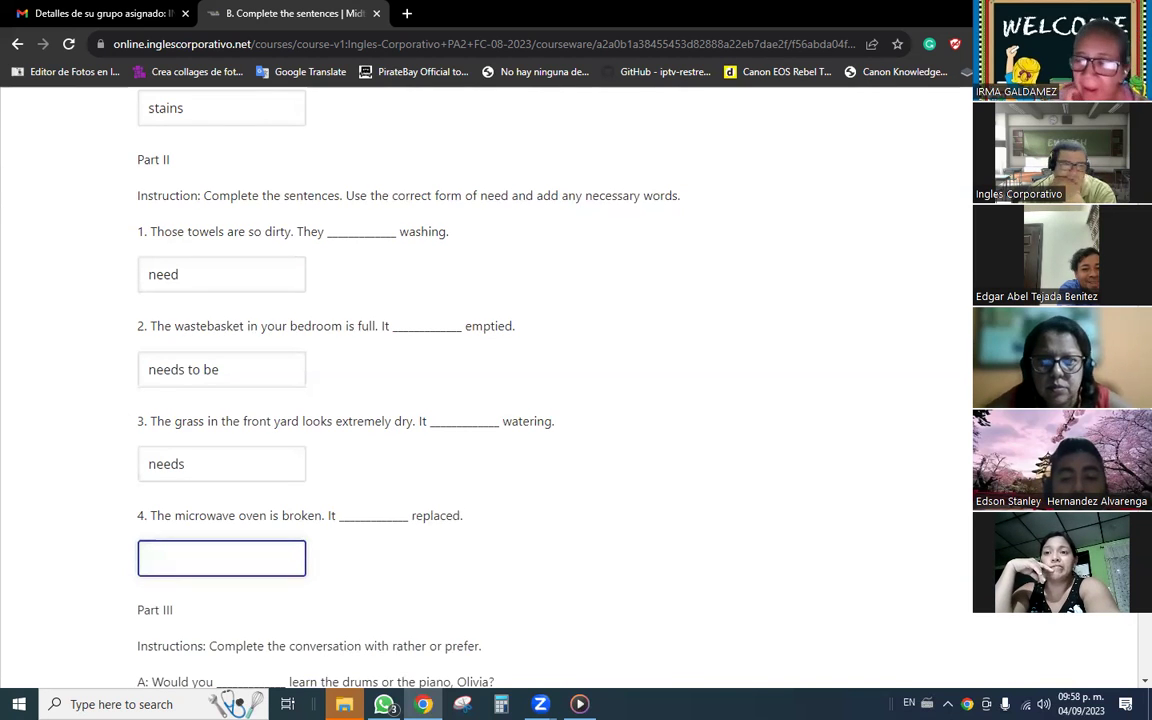
pyautogui.scroll(-1, 674, 513)
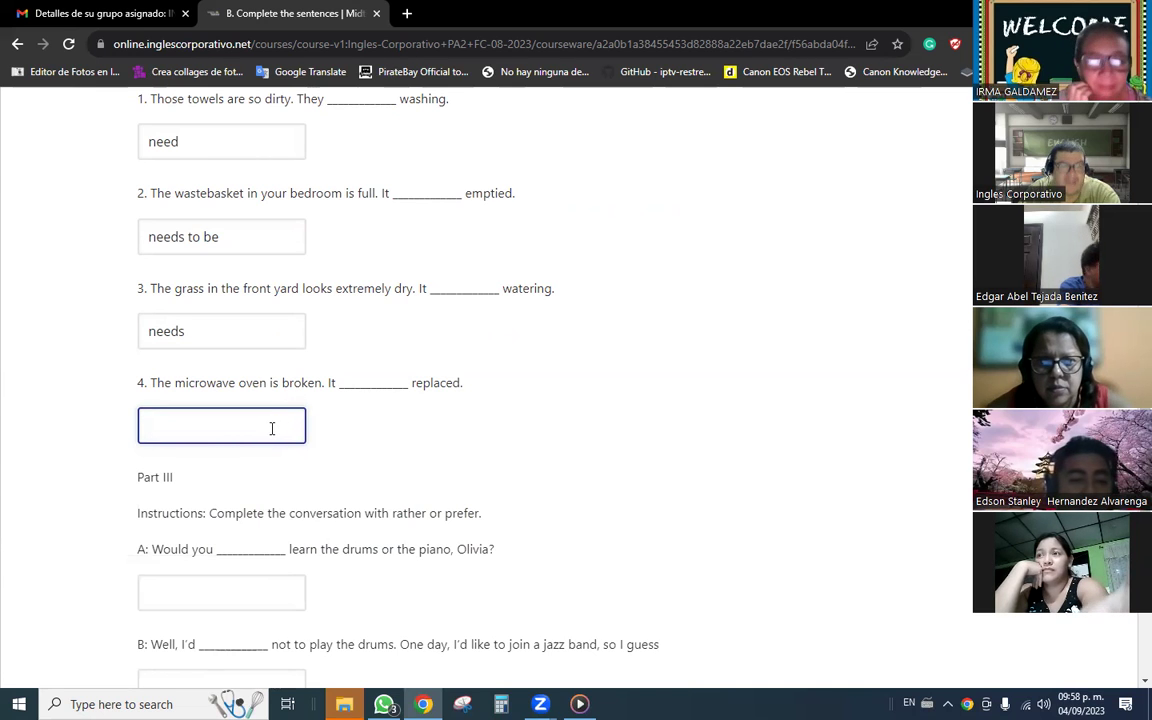
pyautogui.write('N')
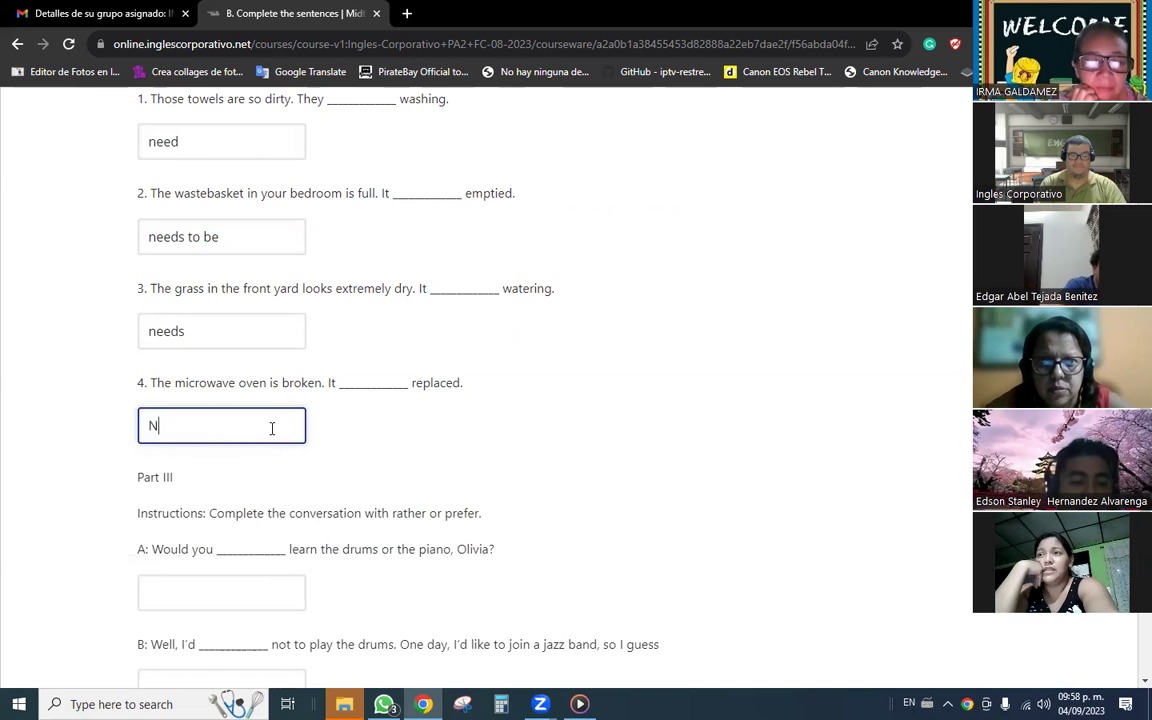
pyautogui.write('EEDS T BE')
pyautogui.press('BackSpace')
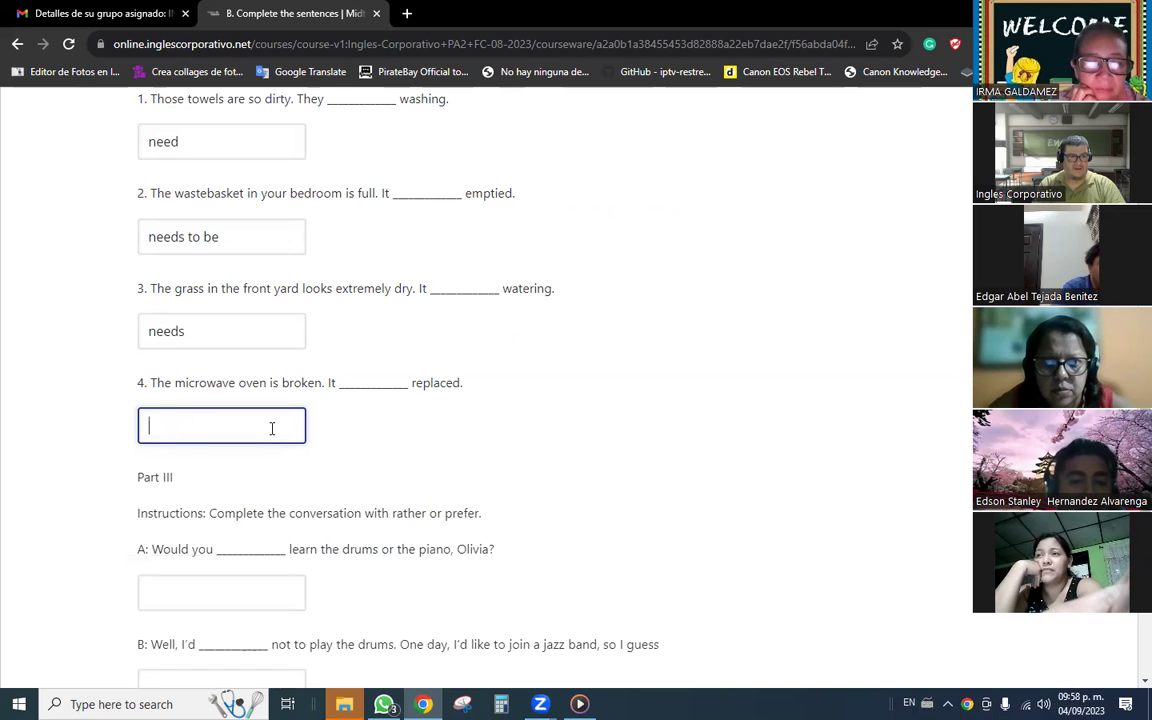
pyautogui.write('needs')
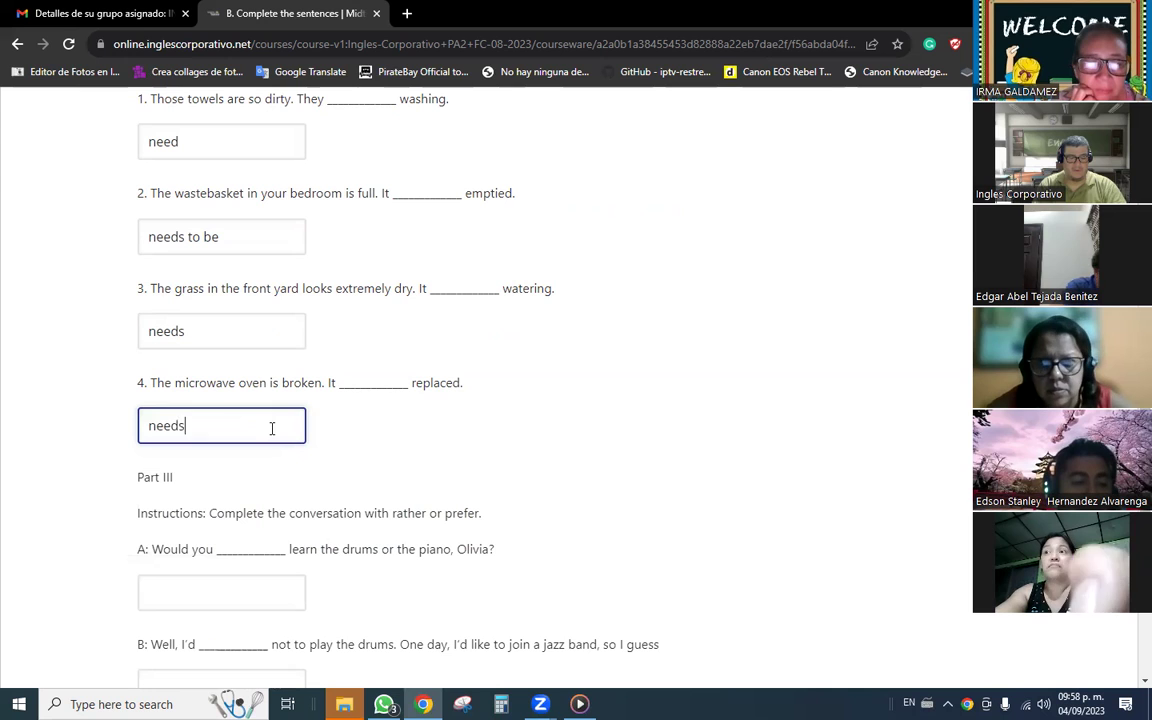
pyautogui.write(' to be')
pyautogui.press('Tab')
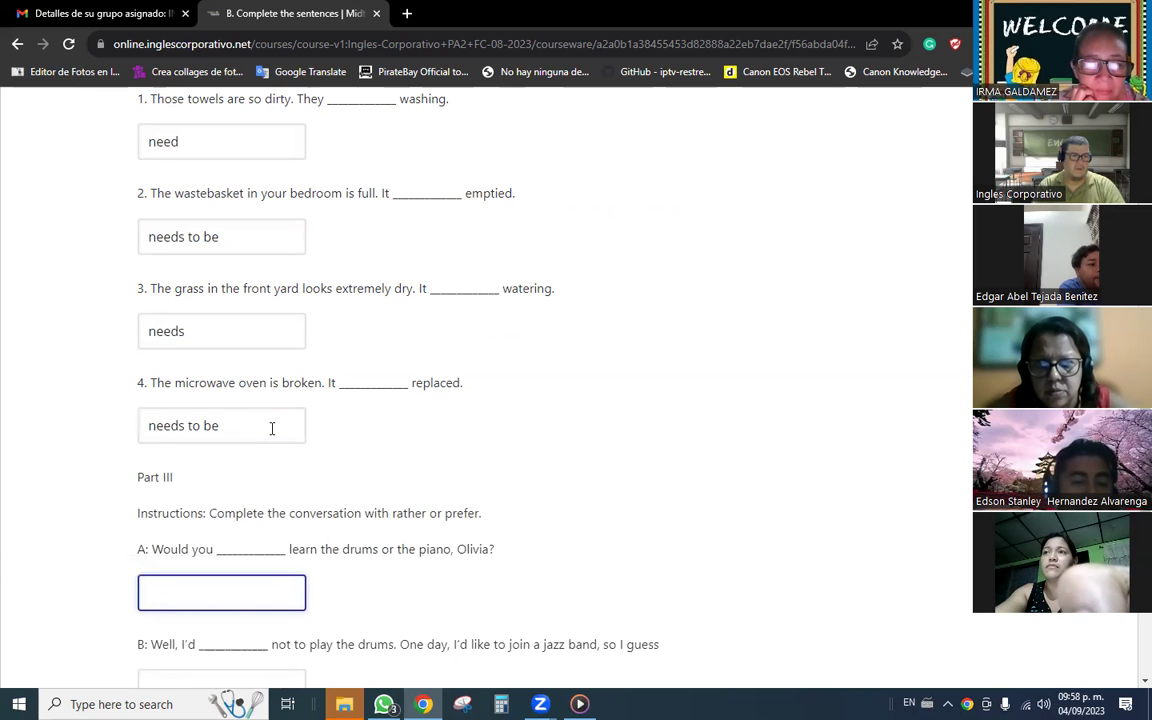
# Enter "rather" in the first Part III blank, the question about learning the drums or the piano
pyautogui.scroll(-3, 370, 470)
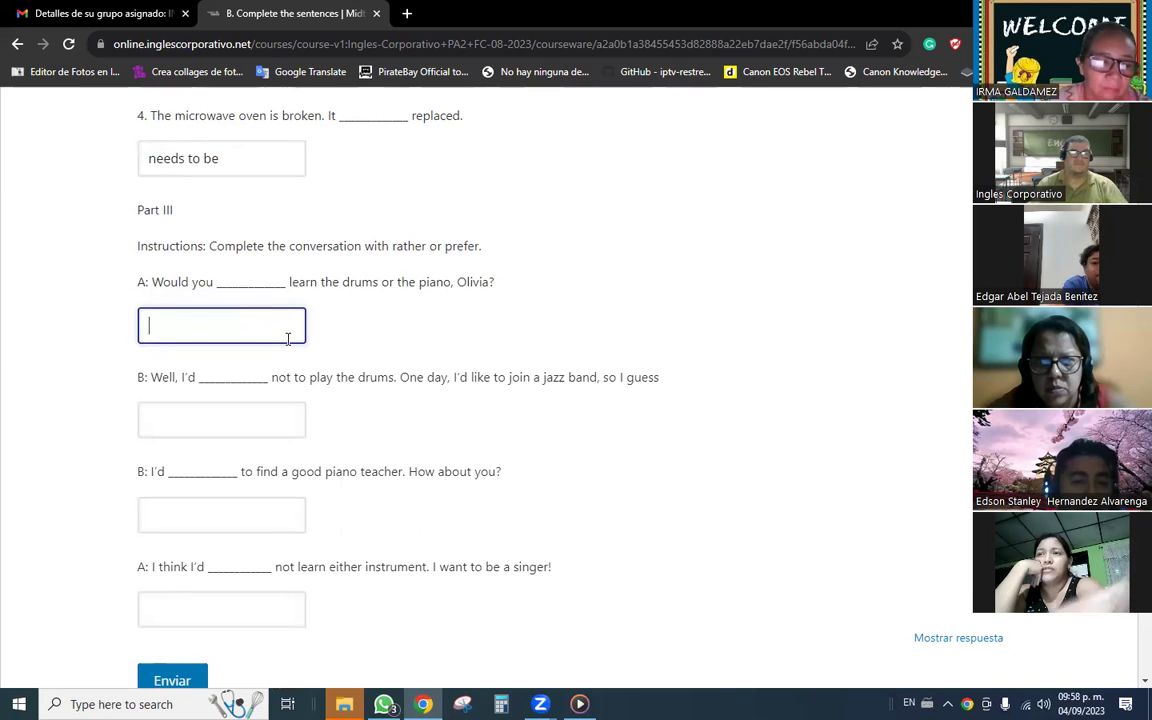
pyautogui.write('rather')
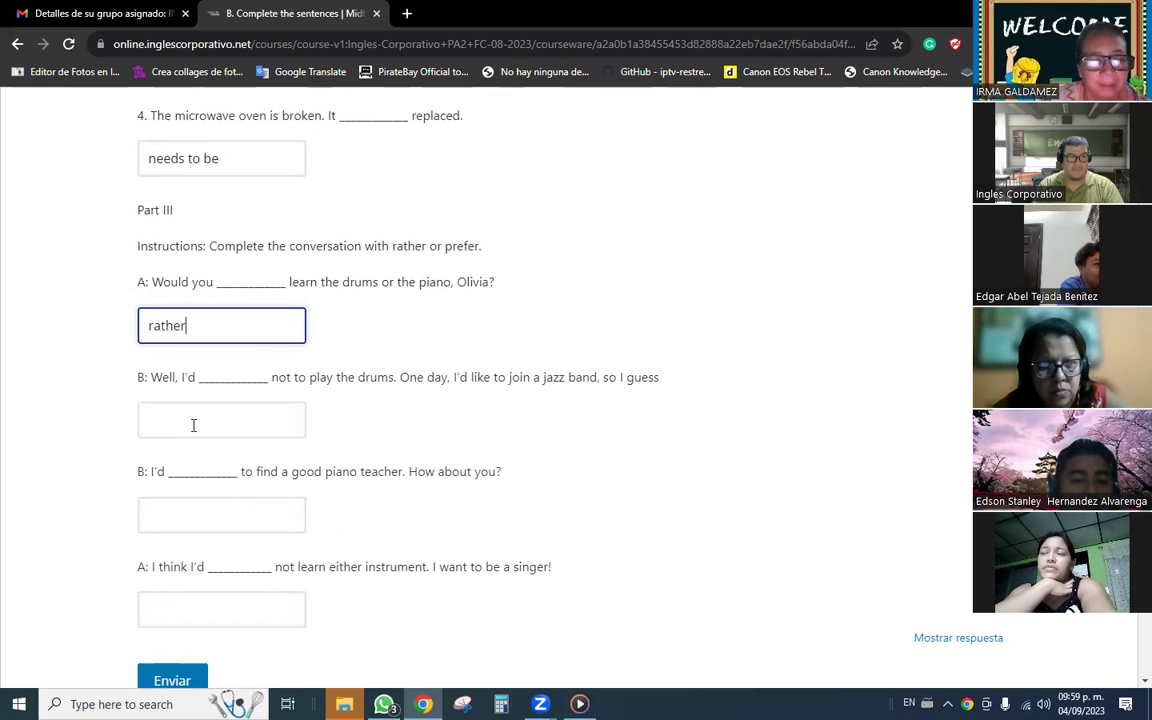
pyautogui.write('refer')
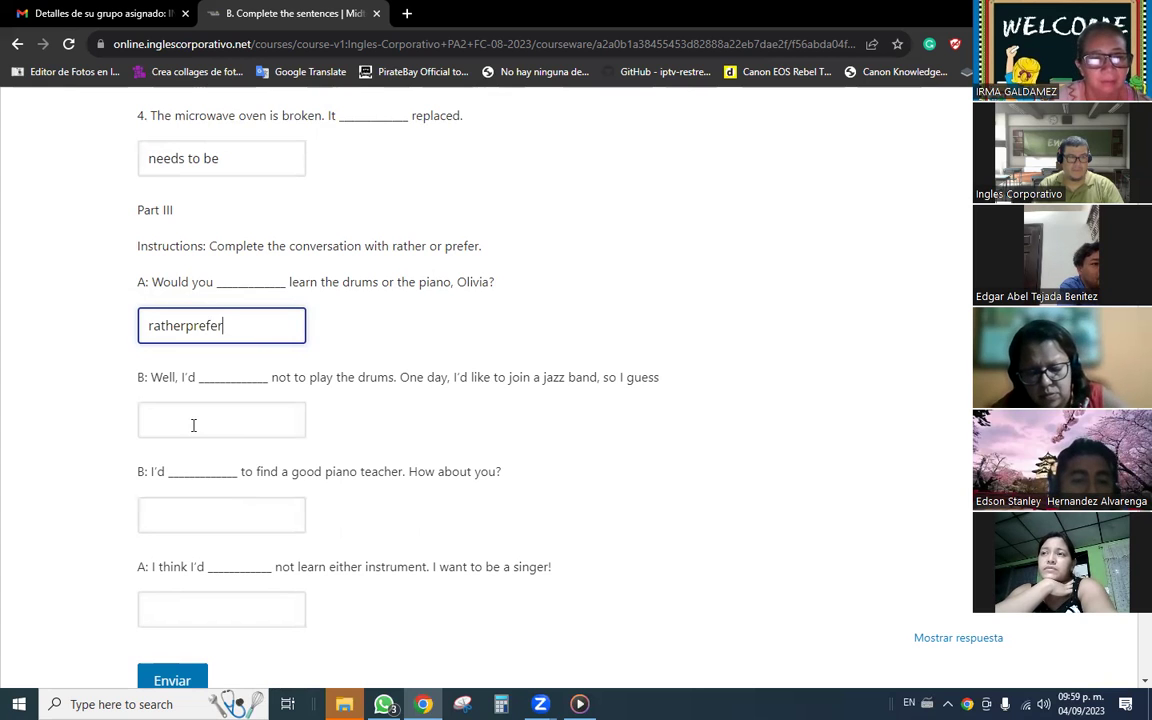
pyautogui.press('BackSpace')
pyautogui.press('BackSpace')
pyautogui.press('BackSpace')
pyautogui.press('BackSpace')
pyautogui.press('BackSpace')
pyautogui.press('BackSpace')
pyautogui.press('Tab')
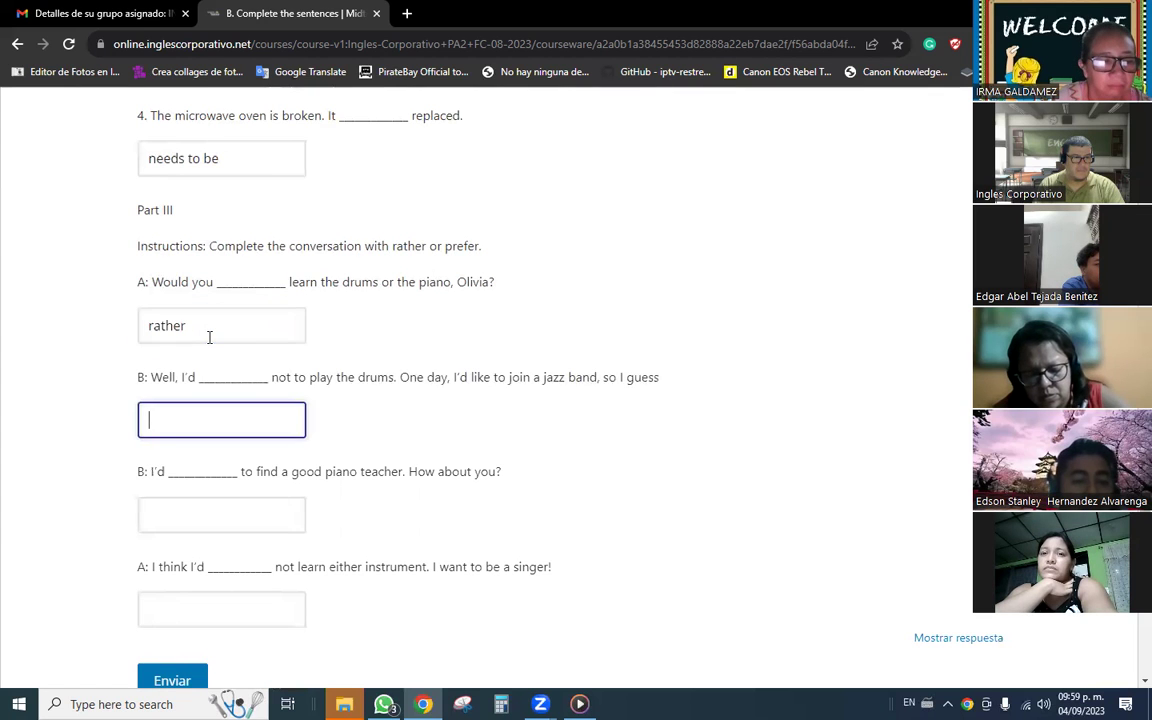
# Complete the remaining Part III conversation with "prefer" in both of speaker B's blanks and "rather" in speaker A's final blank
pyautogui.write('prefer')
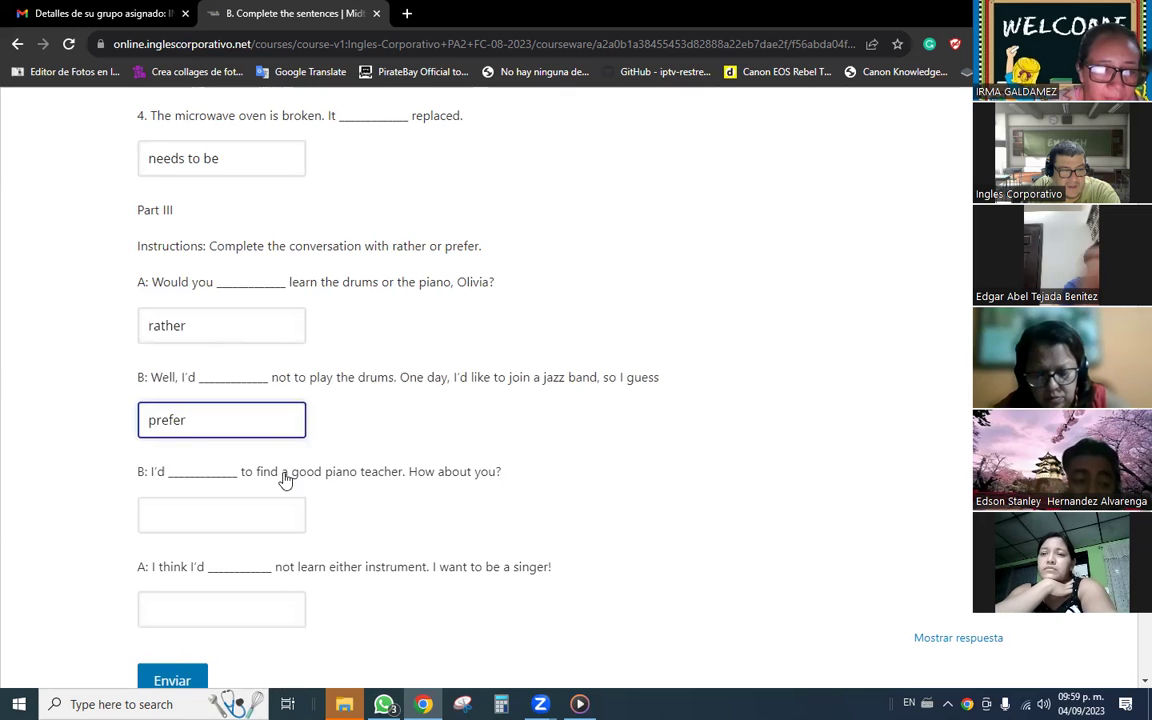
pyautogui.click(169, 516)
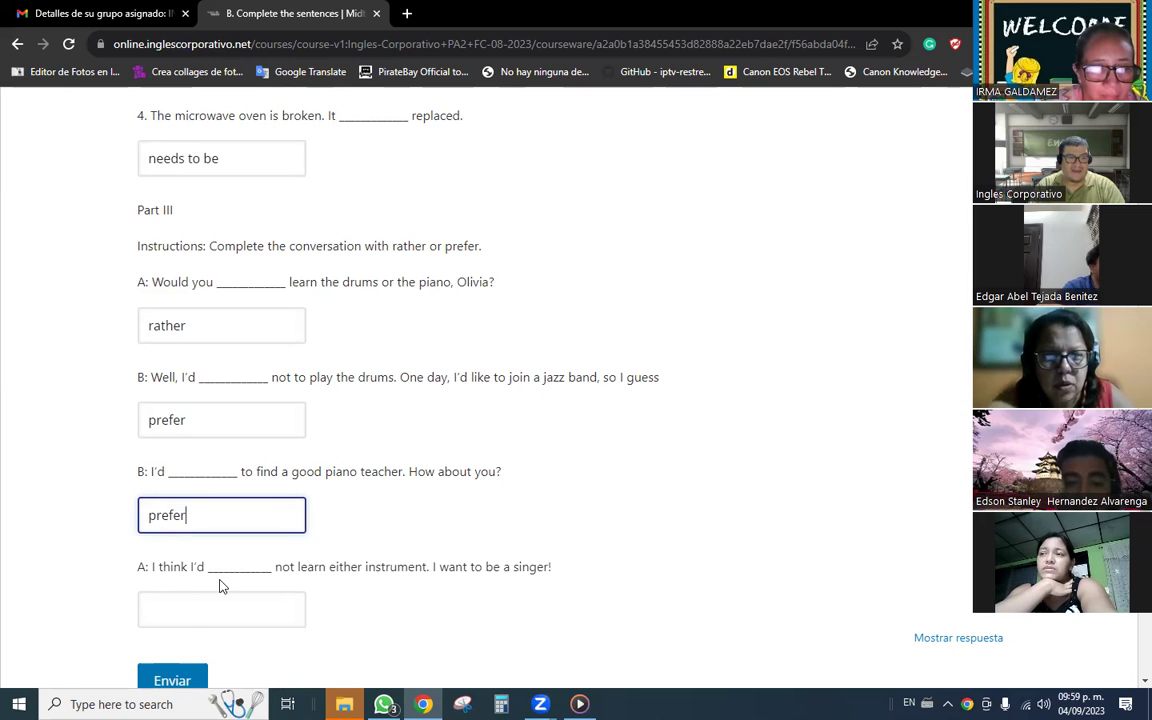
pyautogui.click(235, 611)
pyautogui.write('rather')
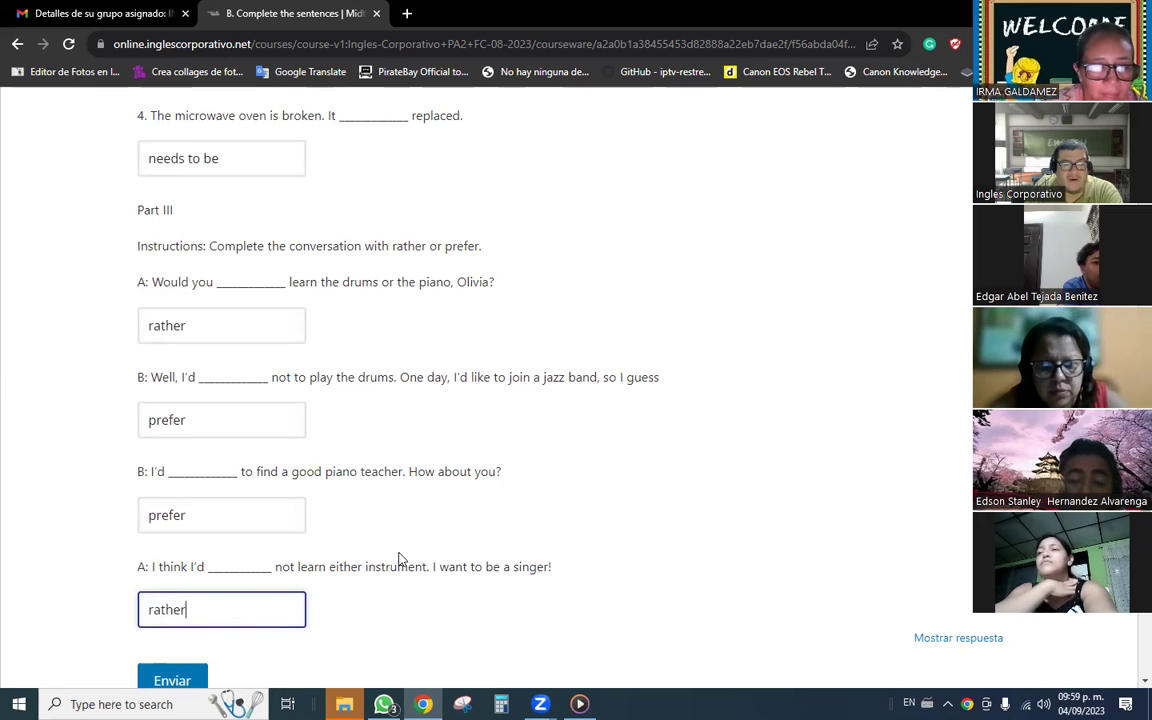
# Submit the Complete the sentences exercise and review the grading of the answers in all its parts
pyautogui.click(178, 680)
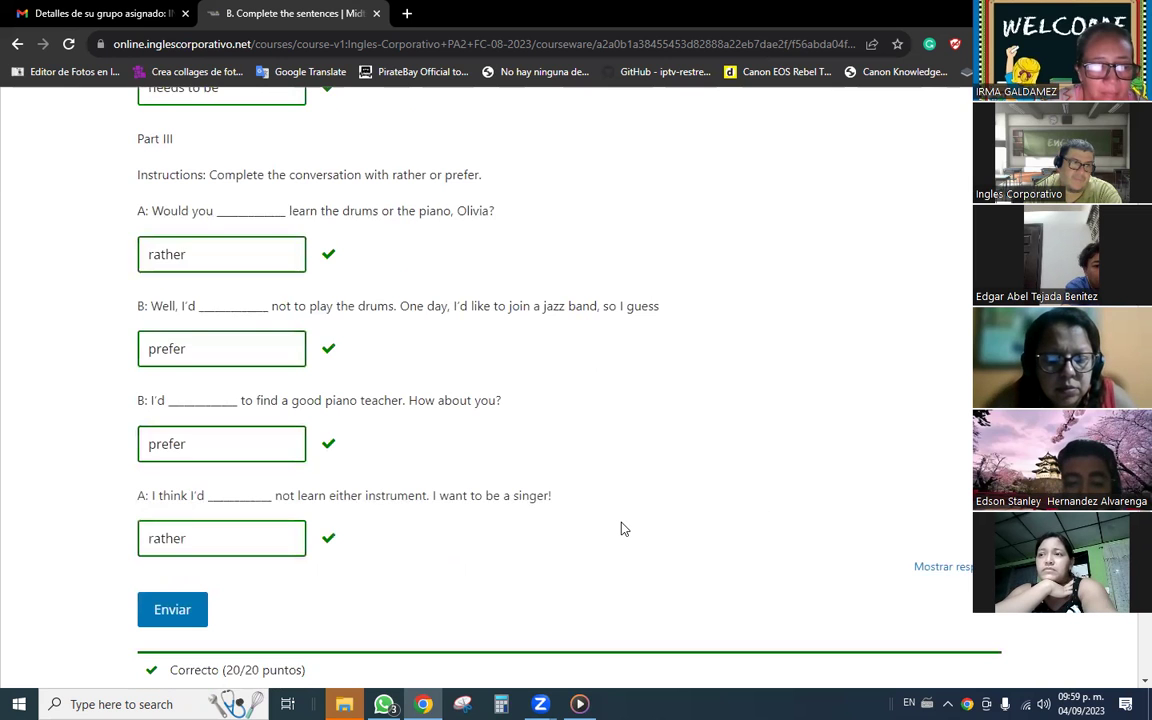
pyautogui.scroll(15, 620, 527)
pyautogui.scroll(2, 620, 528)
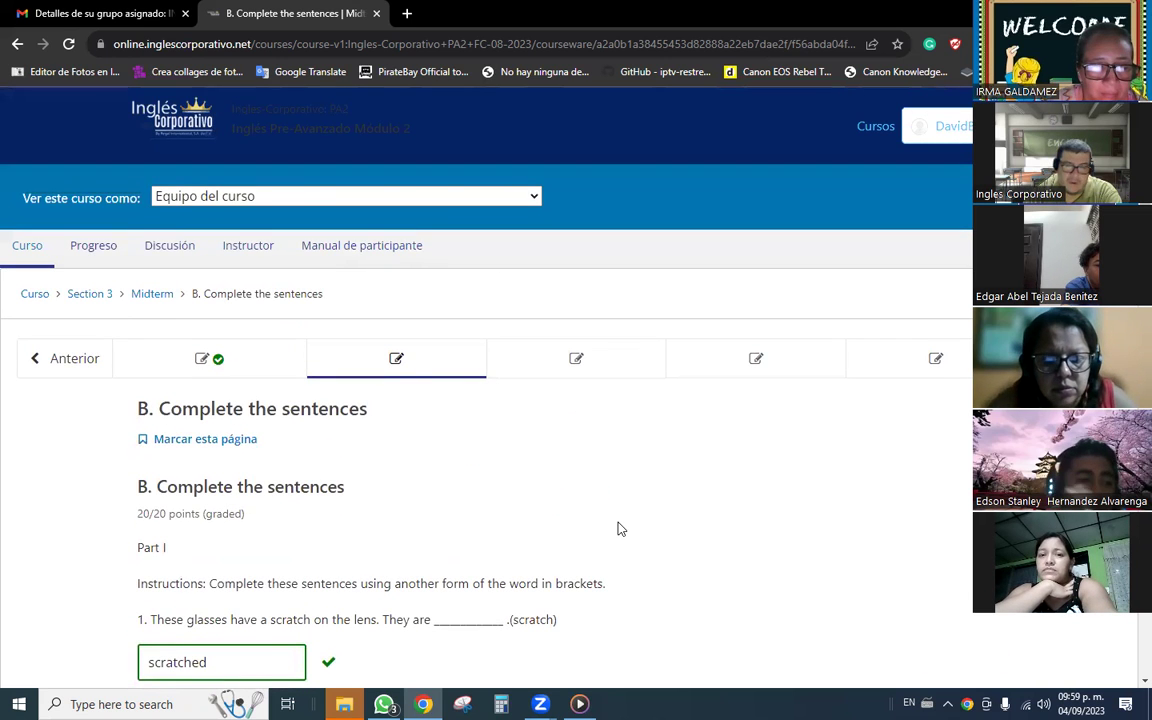
pyautogui.scroll(-7, 650, 535)
pyautogui.scroll(-5, 648, 540)
pyautogui.scroll(12, 650, 512)
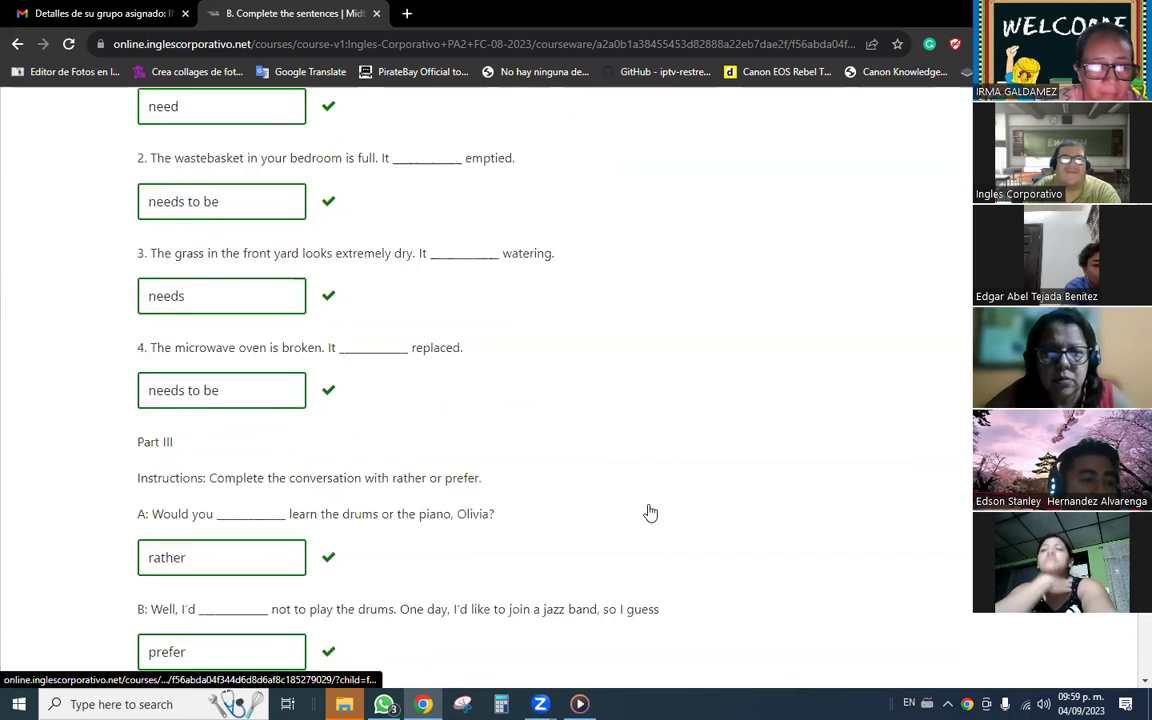
pyautogui.scroll(-1, 660, 457)
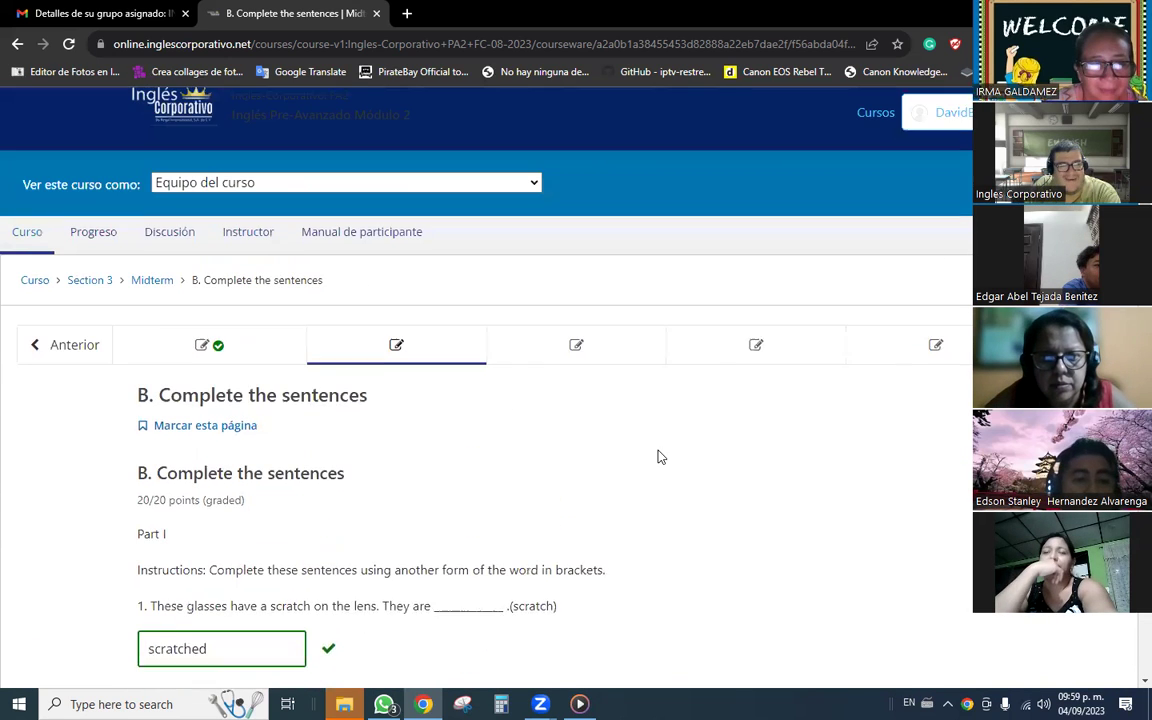
pyautogui.scroll(1, 660, 456)
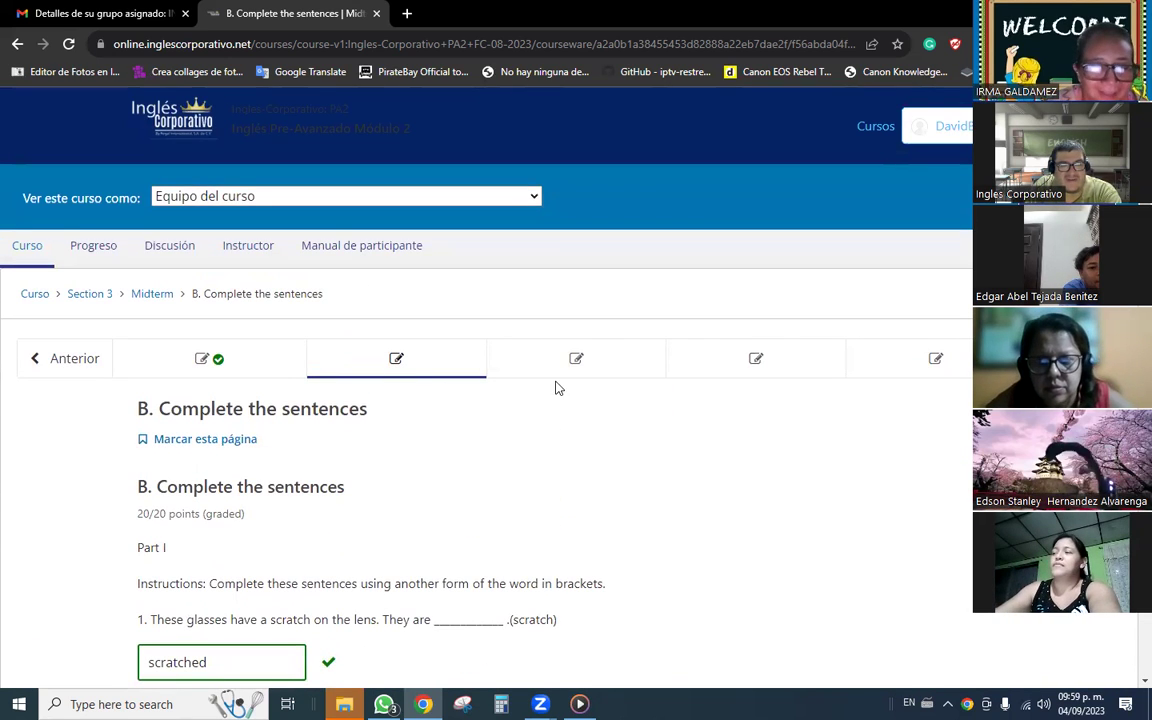